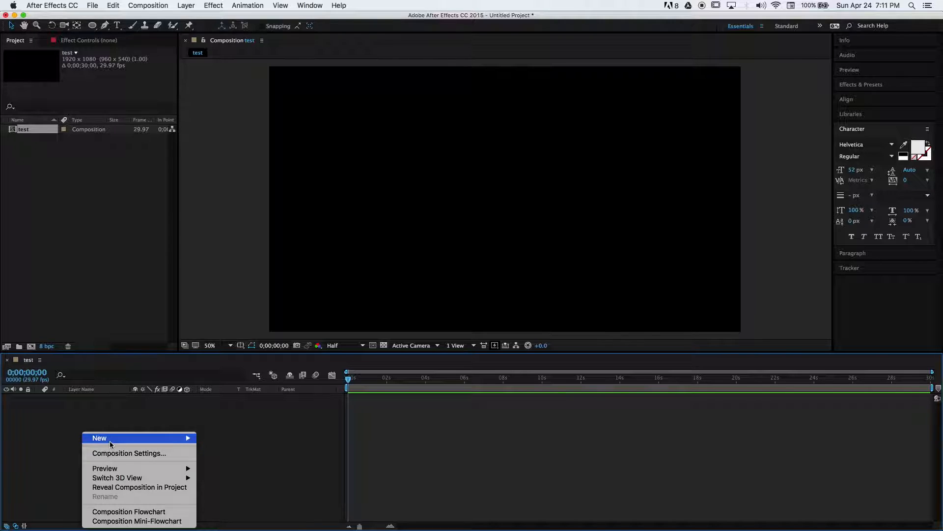
Create a full-size solid layer named BG with the colour C97373
mouse_move(147, 437)
left_click(215, 456)
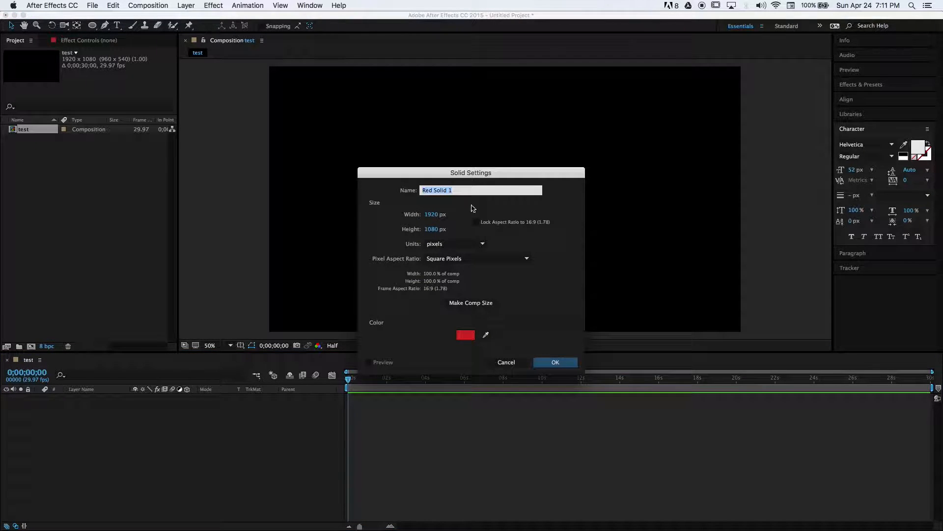
type("BG")
left_click(466, 335)
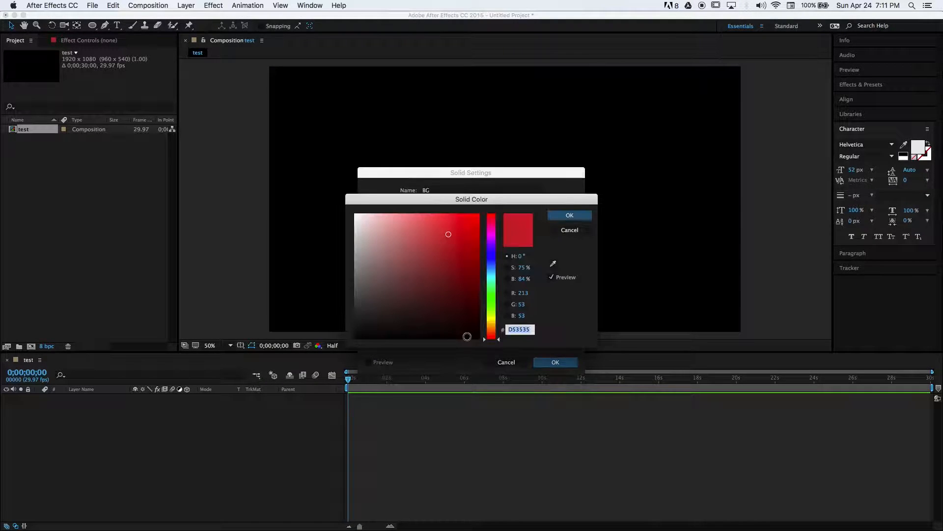
left_click_drag(451, 255, 399, 239)
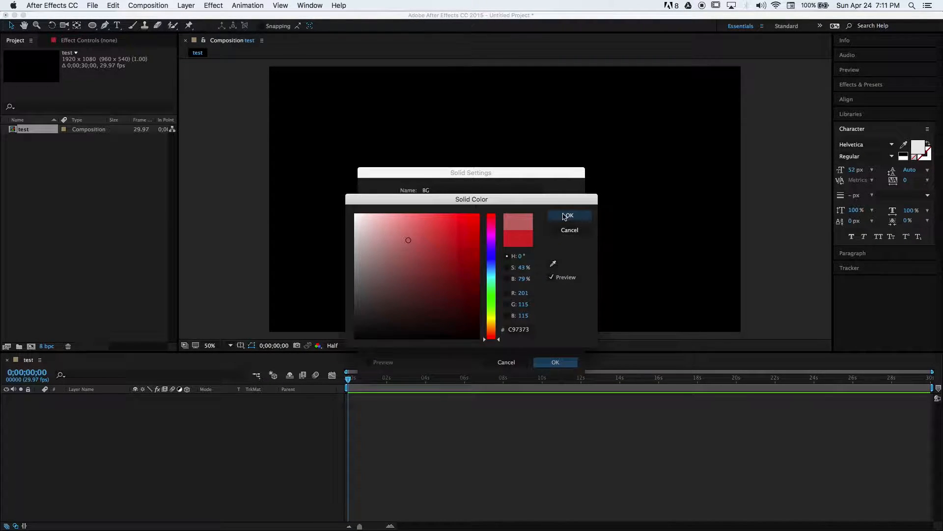
left_click(570, 215)
left_click(560, 362)
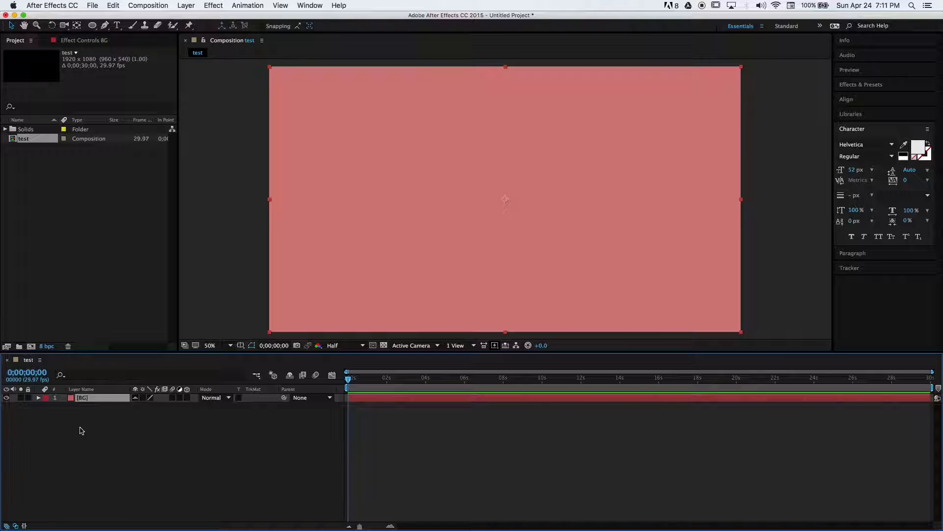
Lock the BG layer
left_click(28, 398)
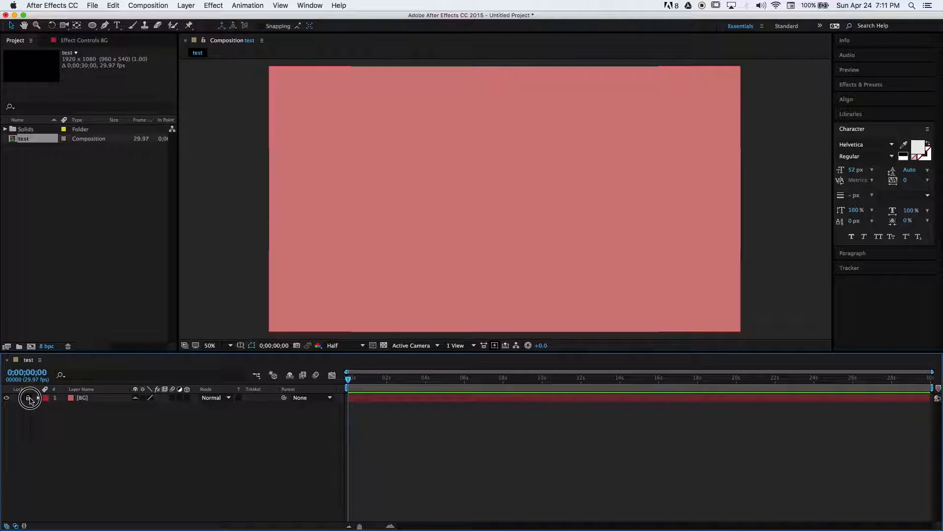
right_click(167, 427)
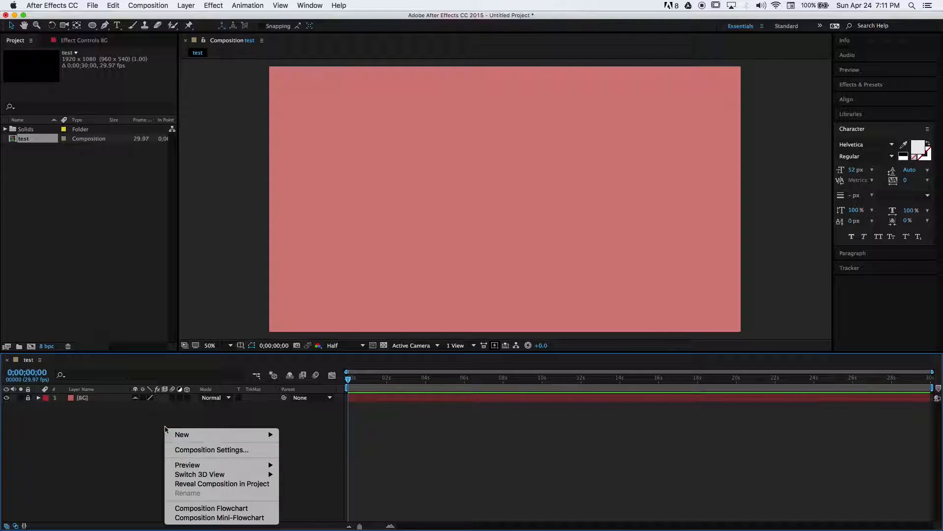
mouse_move(188, 434)
left_click(132, 440)
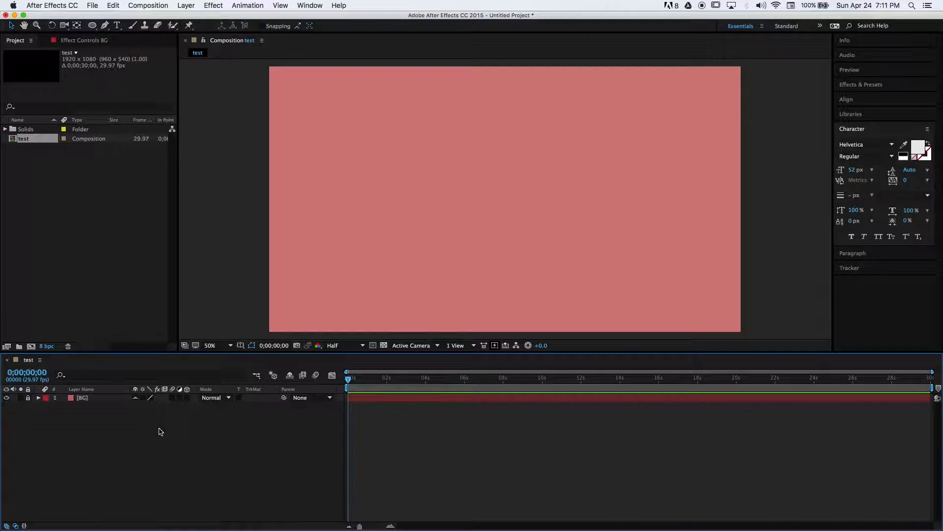
Add a new solid layer above BG with the colour 667188
right_click(161, 431)
mouse_move(168, 438)
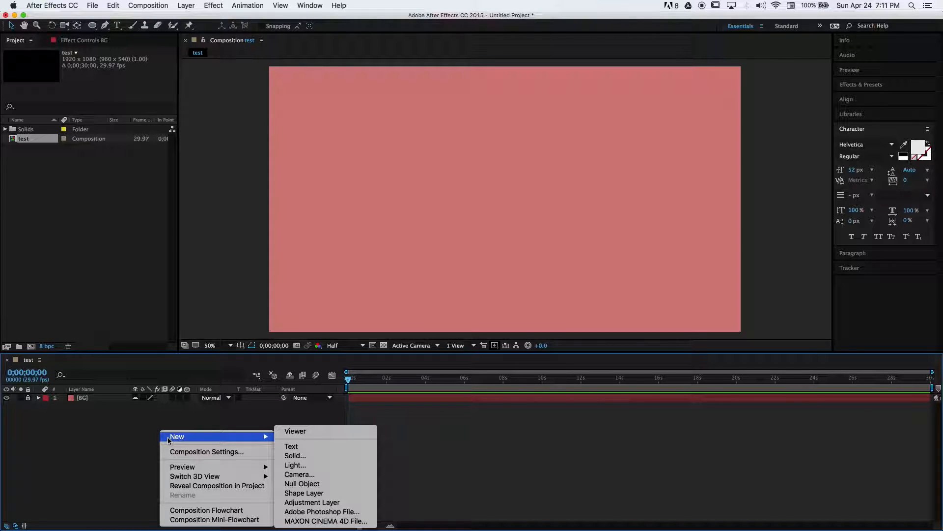
left_click(119, 426)
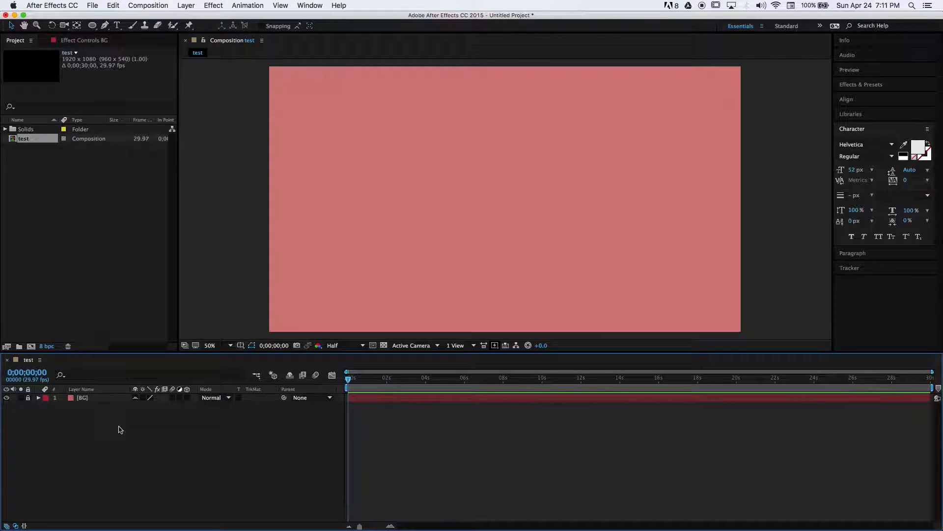
left_click(180, 4)
mouse_move(192, 17)
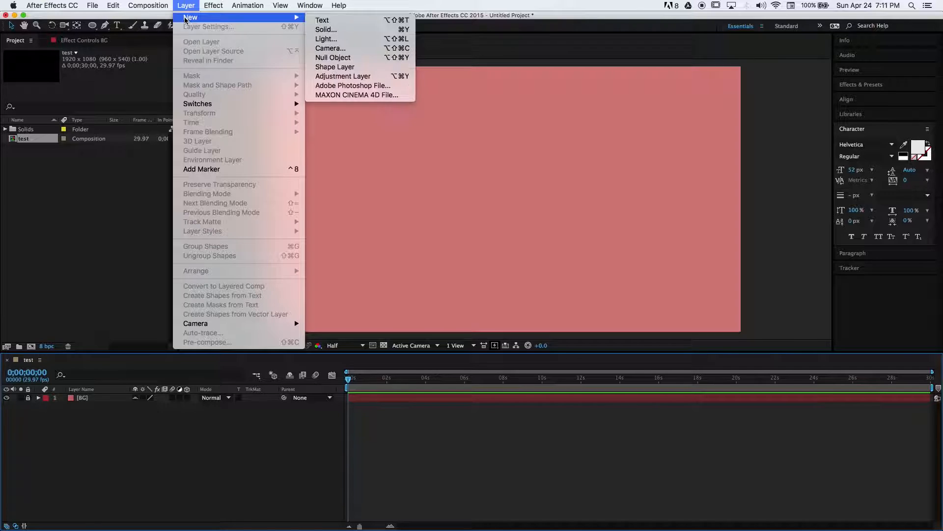
left_click(366, 30)
left_click(464, 332)
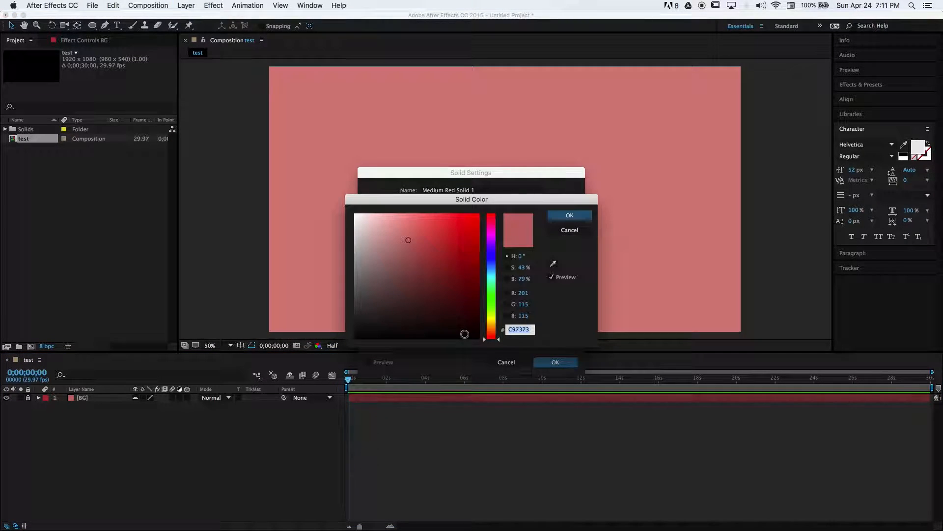
mouse_move(437, 246)
left_mouse_down()
mouse_move(423, 287)
mouse_move(412, 247)
left_mouse_up()
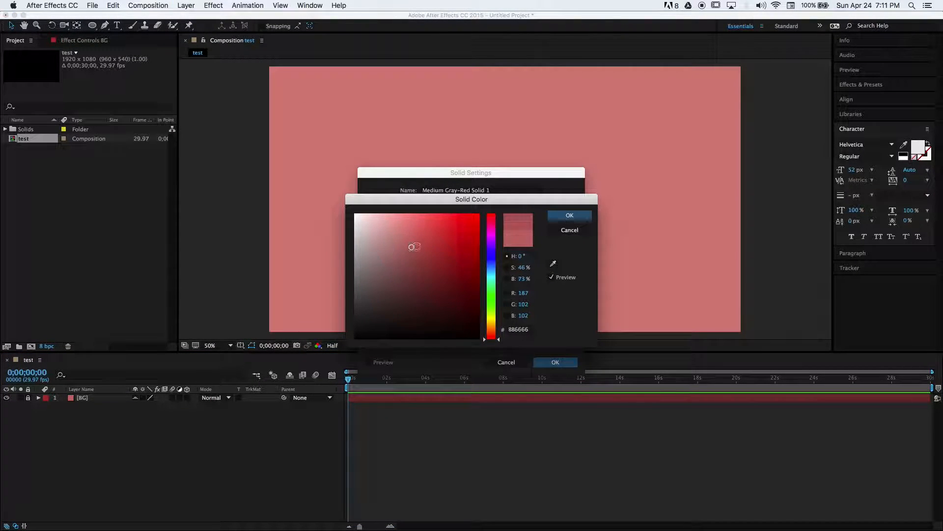
left_click(491, 258)
left_click(570, 215)
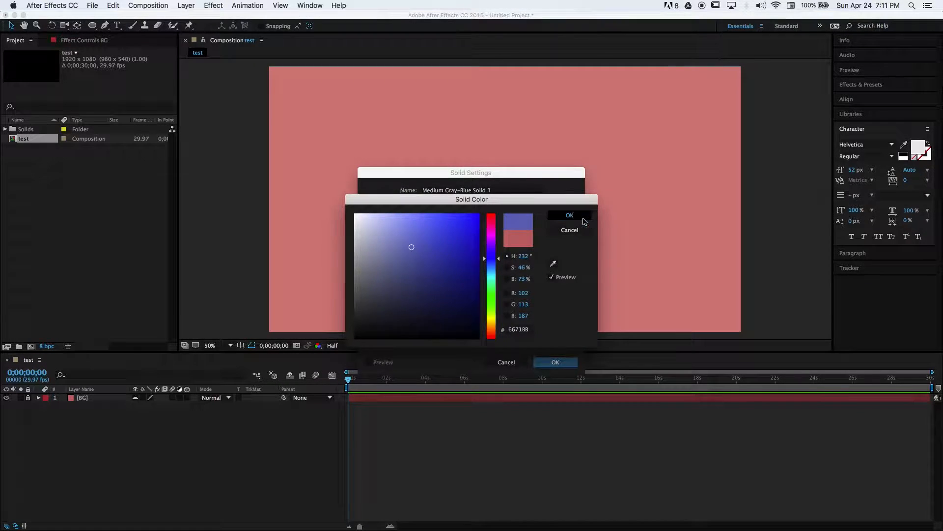
left_click(556, 362)
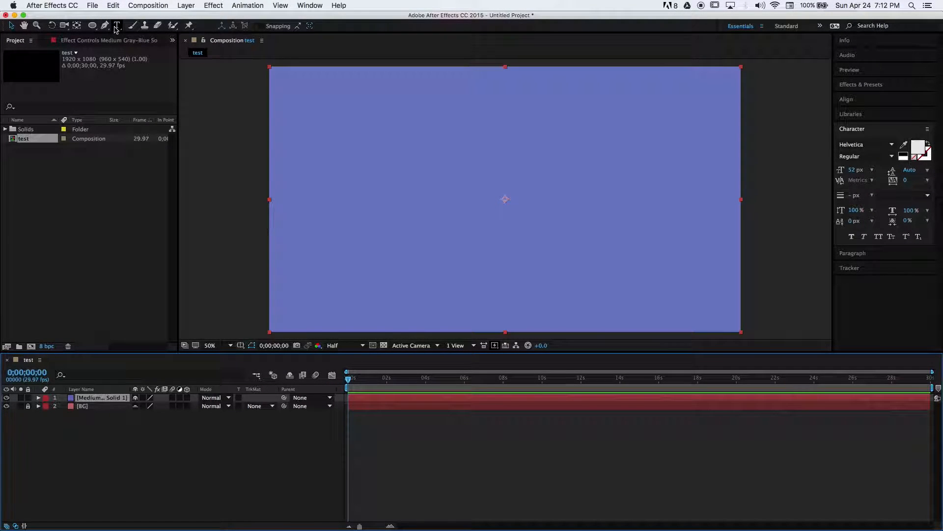
Draw a closed five-pointed star mask on the blue solid with the Pen tool
left_click(95, 29)
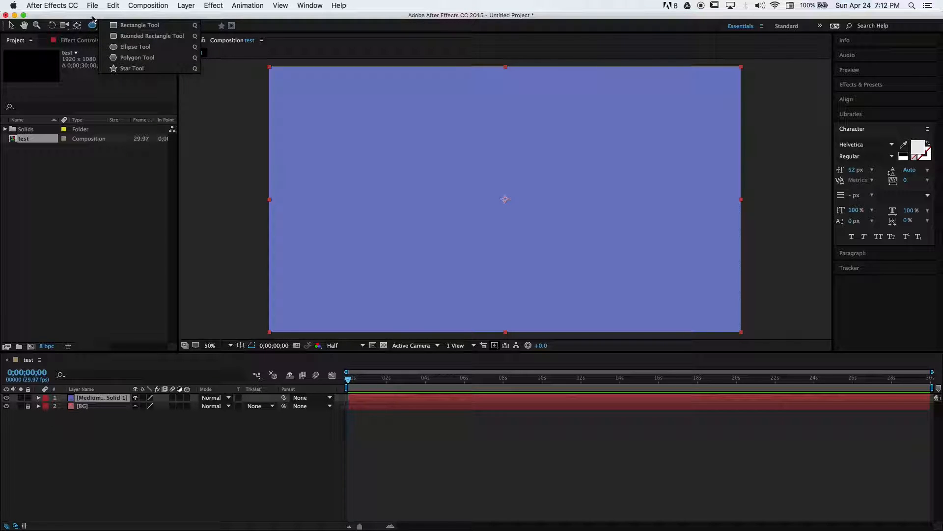
left_click(204, 195)
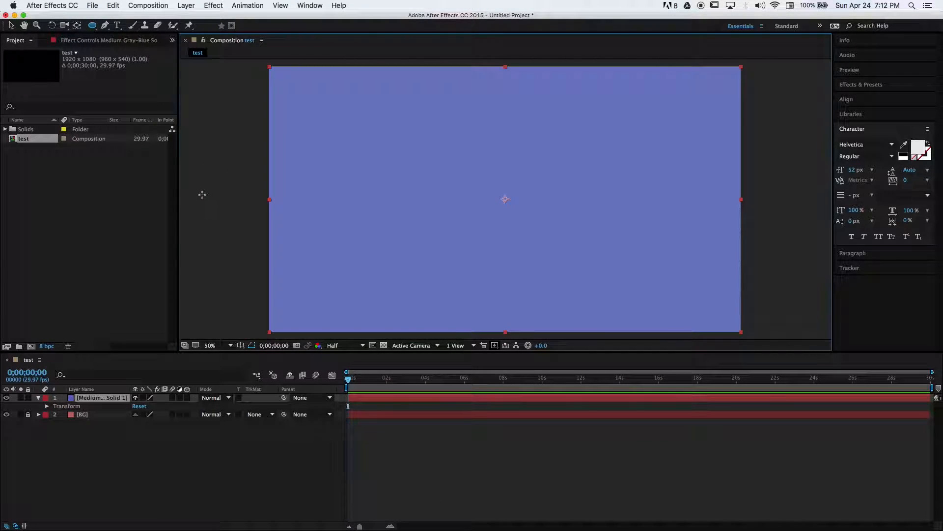
left_click(84, 397)
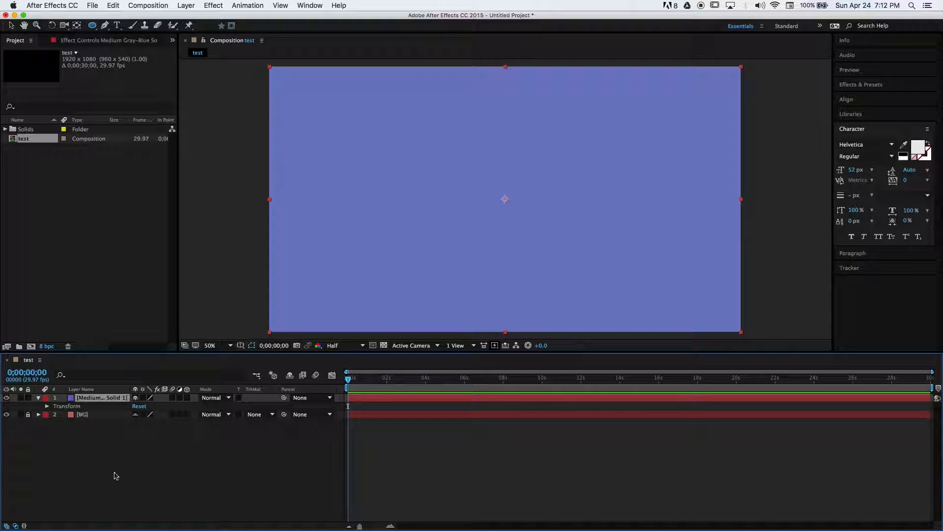
left_click(105, 27)
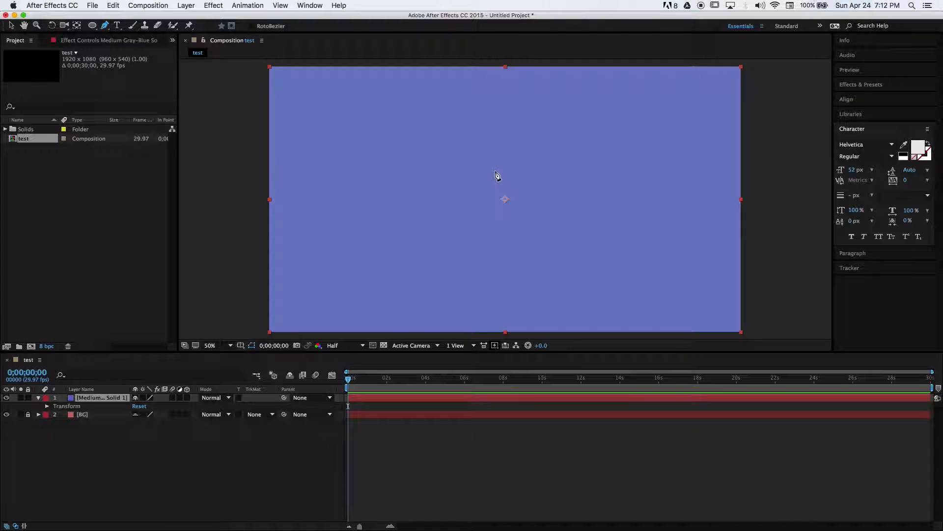
left_click(504, 129)
left_click(526, 186)
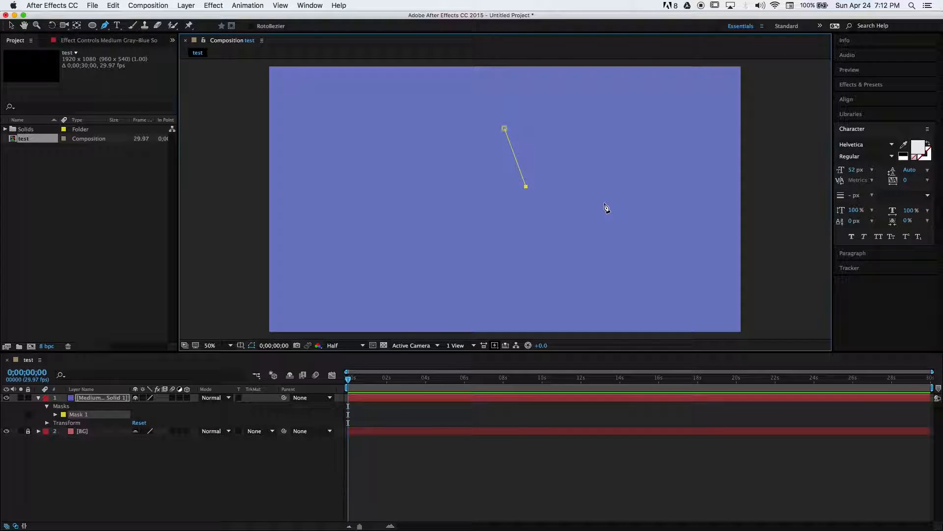
left_click(603, 202)
left_click(527, 232)
left_click(535, 276)
left_click(480, 242)
left_click(448, 264)
left_click(460, 212)
left_click(428, 171)
left_click(486, 192)
left_click(505, 128)
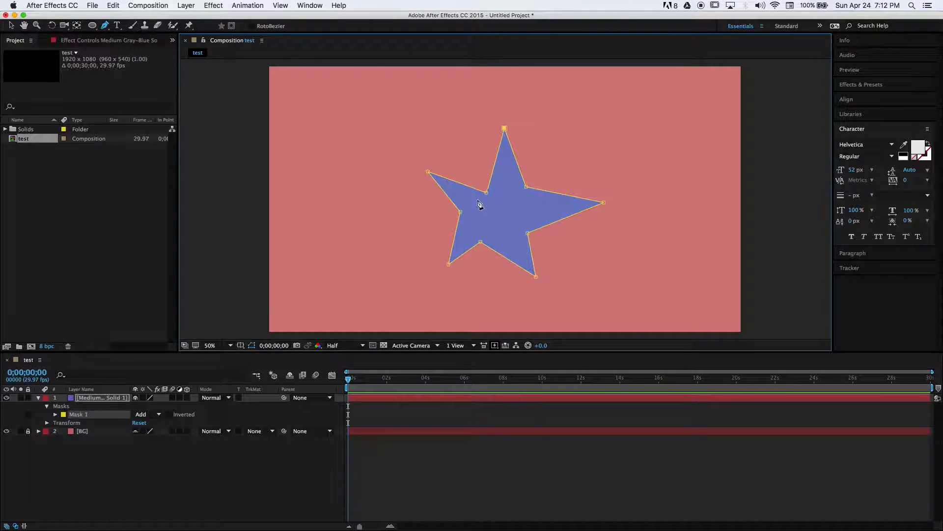
Reposition the star mask's vertices to make the star more even and symmetrical
left_click_drag(486, 192, 527, 181)
left_click_drag(604, 201, 580, 193)
left_click_drag(529, 234, 532, 231)
left_click_drag(534, 275, 544, 269)
left_click(481, 243)
left_click_drag(482, 243, 498, 238)
left_click_drag(450, 264, 464, 271)
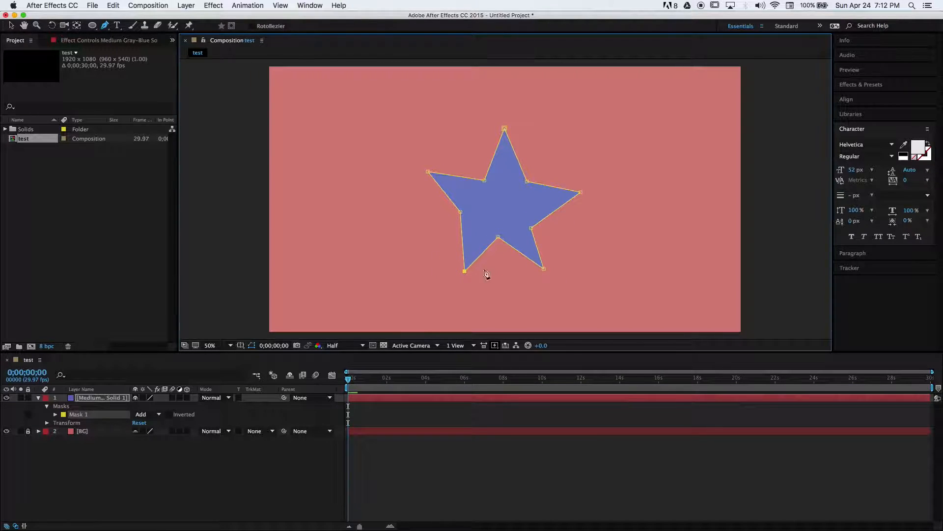
left_click_drag(543, 268, 554, 274)
left_click_drag(461, 212, 474, 212)
left_click_drag(428, 172, 427, 187)
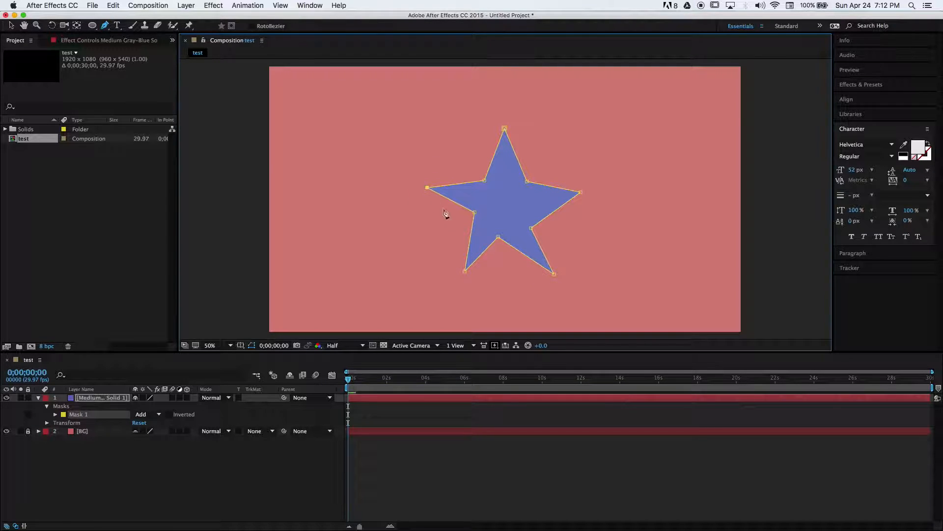
left_click_drag(465, 271, 446, 270)
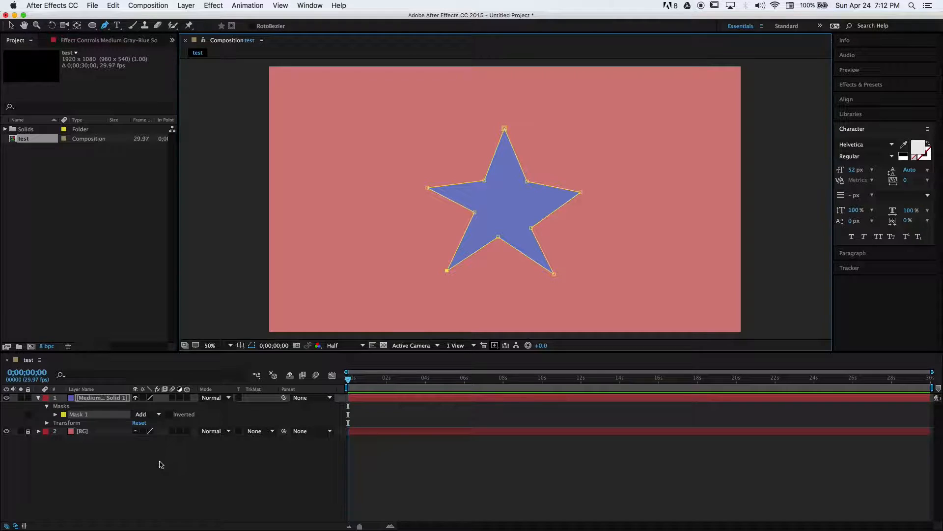
left_click(142, 471)
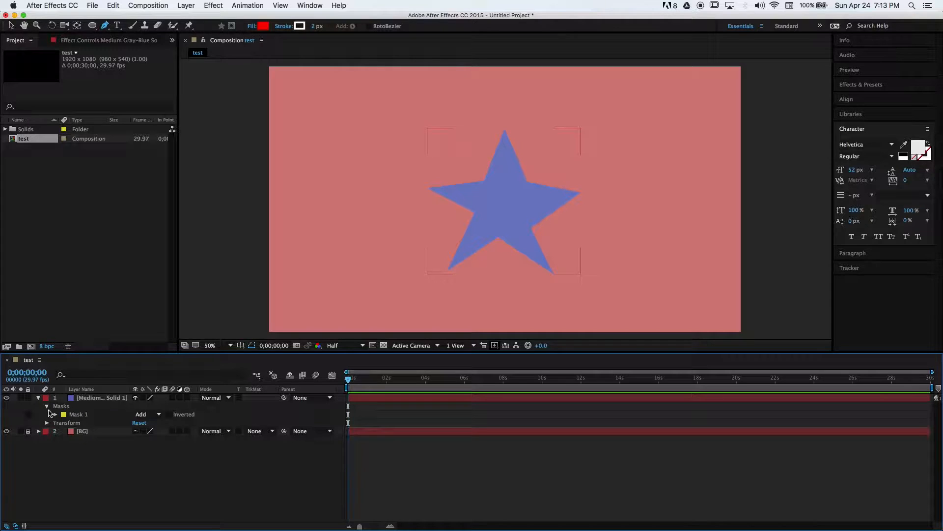
Collapse the blue solid's properties and rename the layer to Star
left_click(47, 405)
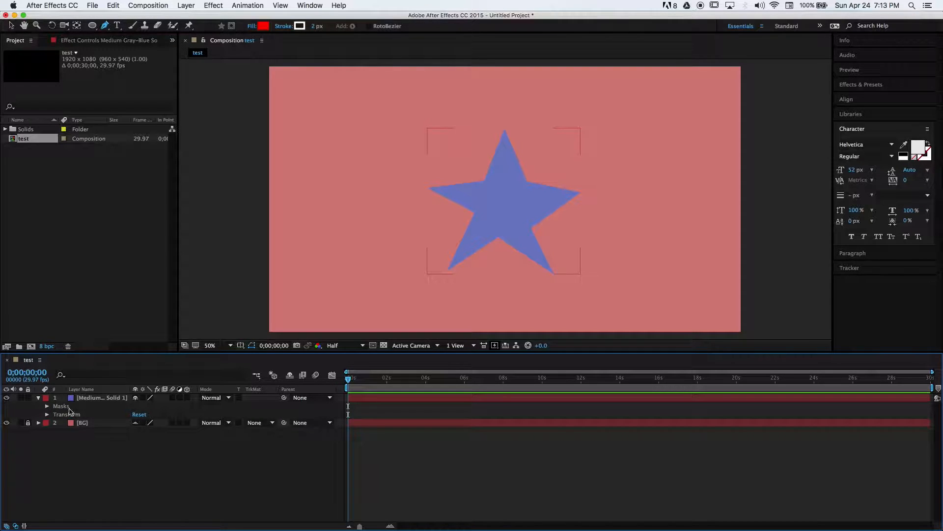
left_click(95, 399)
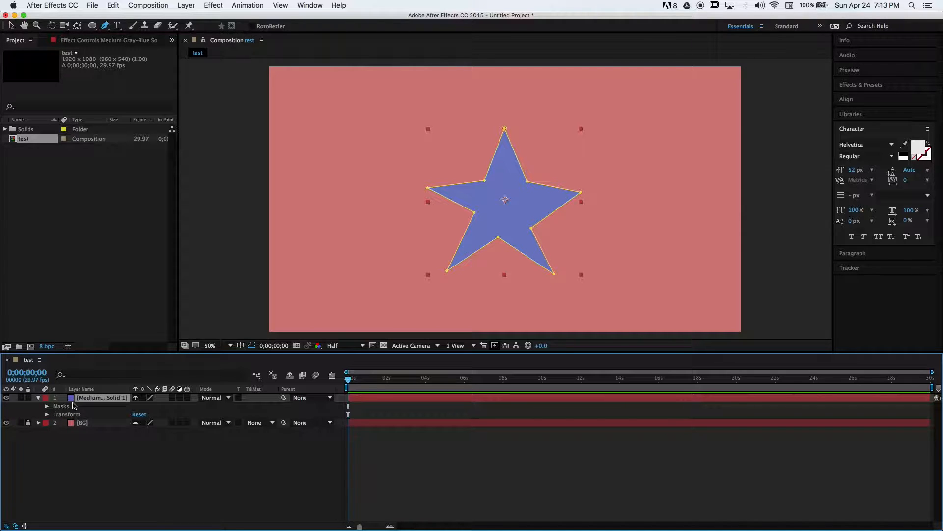
key("u")
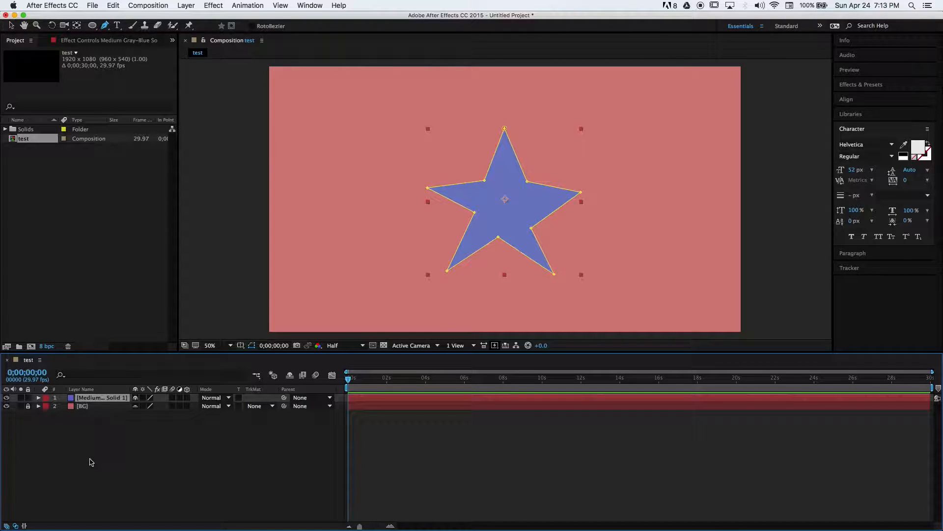
left_click(92, 415)
left_click(92, 400)
key("Return")
type("S")
key("Return")
Show the Star layer's Position, Scale, Opacity and Rotation properties
left_click(105, 422)
left_click(85, 402)
key("p")
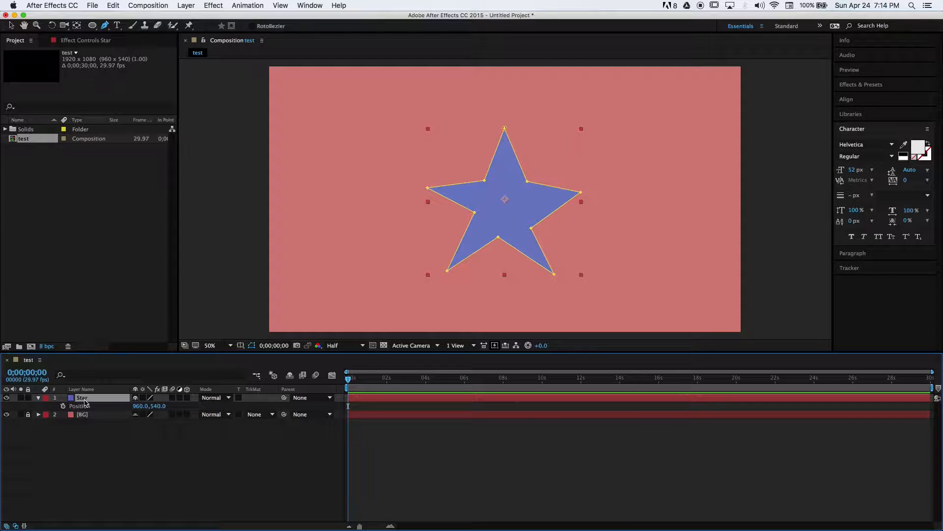
key("shift+s")
key("shift+t")
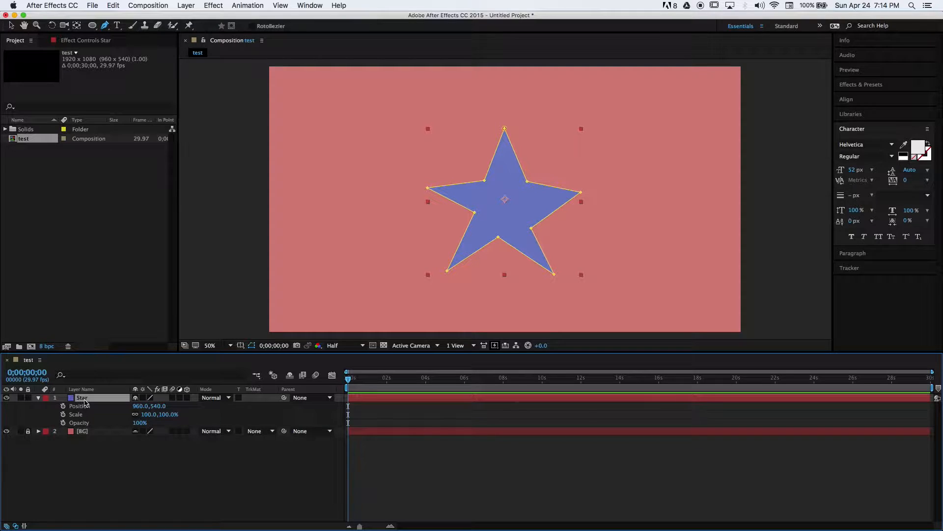
key("shift+r")
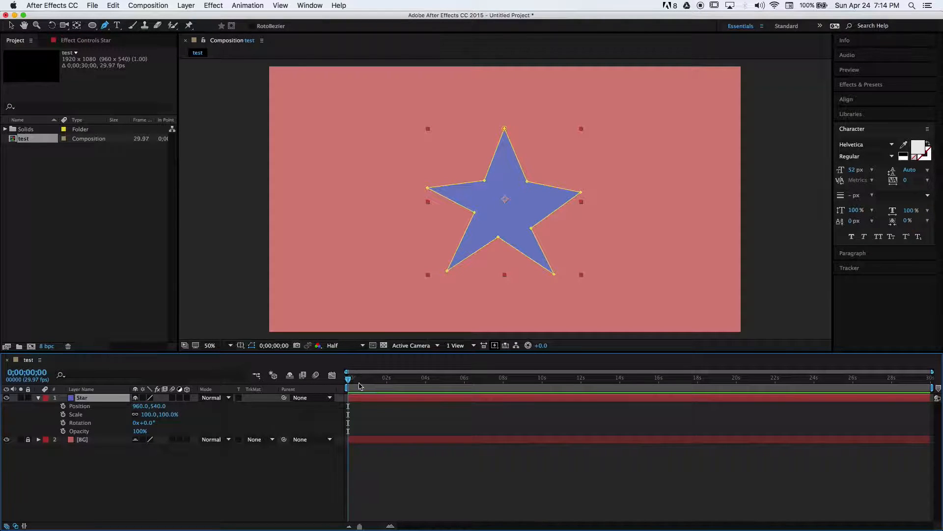
Move to frame 0;00;00;01 and set keyframes for the Star's Position, Scale, Rotation and Opacity
mouse_move(347, 382)
left_mouse_down()
mouse_move(398, 386)
mouse_move(351, 382)
left_mouse_up()
left_click_drag(368, 375, 348, 399)
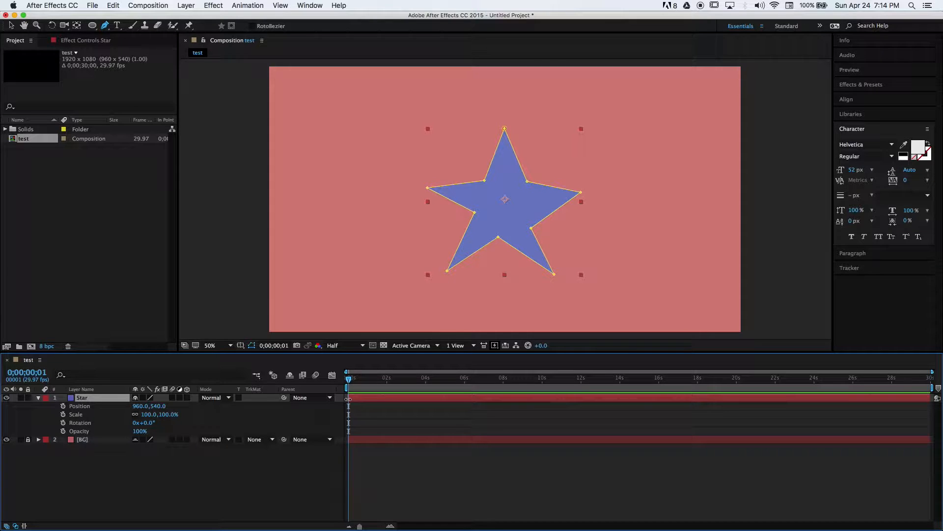
left_click(62, 407)
left_click(63, 415)
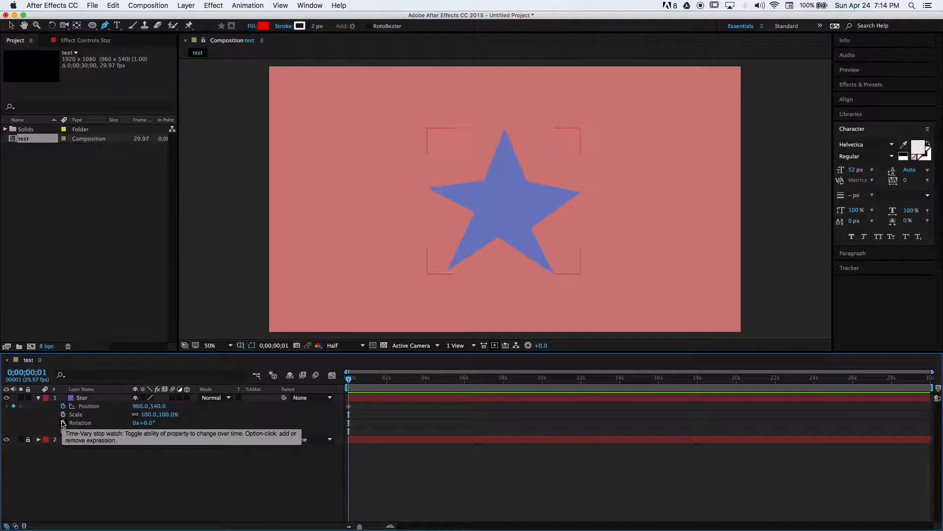
left_click(63, 423)
left_click(63, 431)
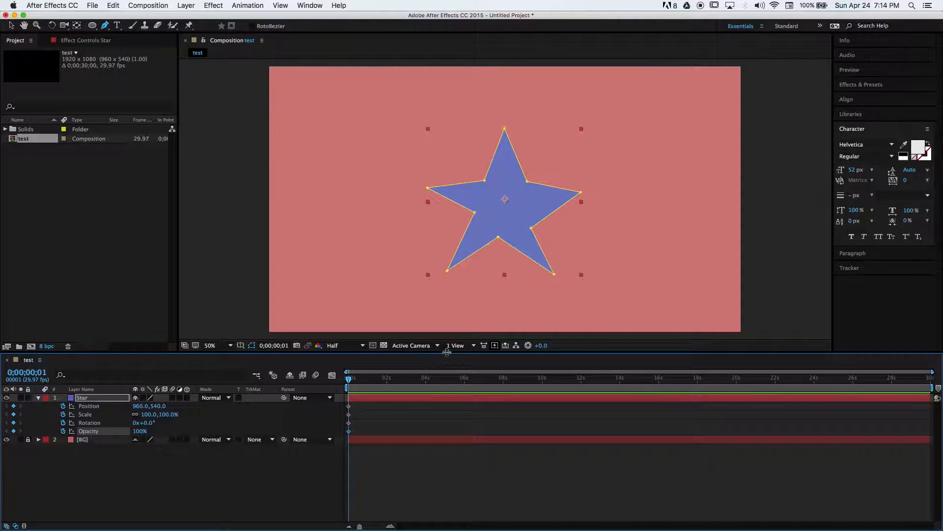
At 0;00;01;26, set the Star's Position to 960.0, 742.0
left_click_drag(349, 379, 384, 382)
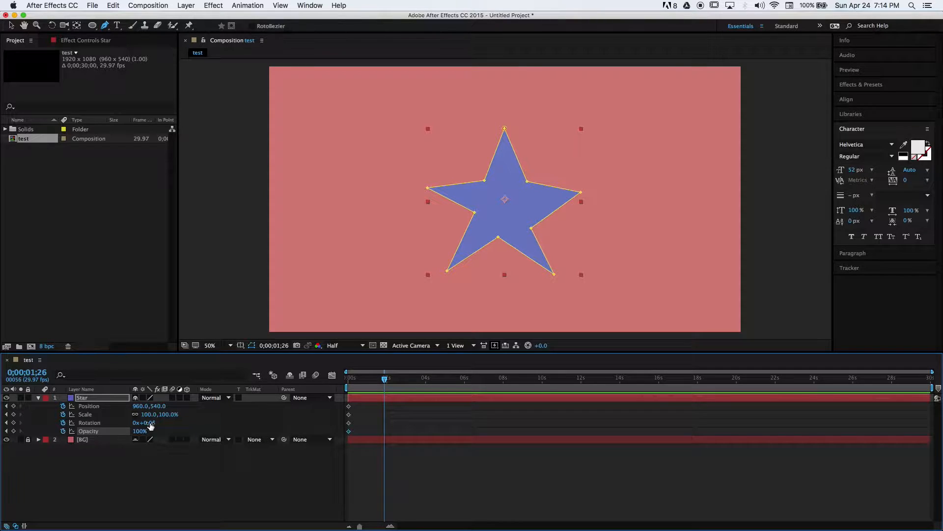
left_click_drag(158, 406, 255, 413)
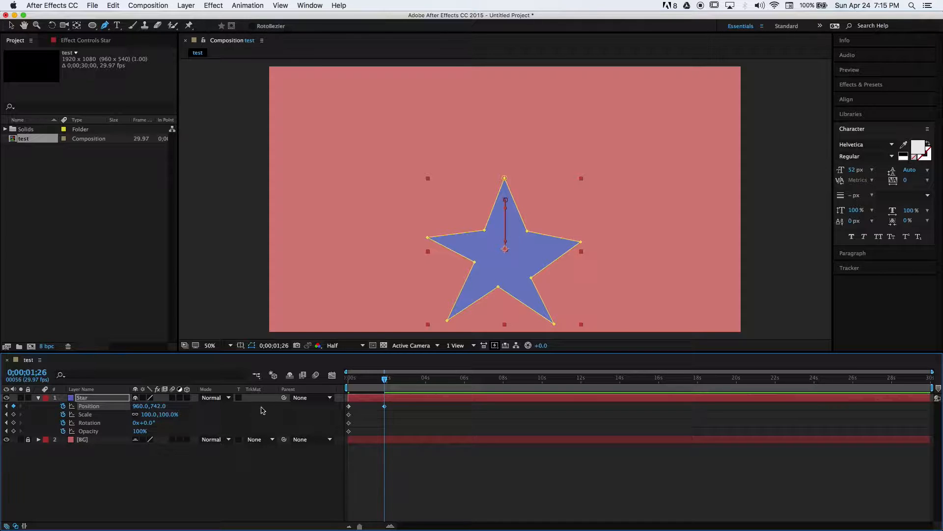
At 0;00;01;26, set the Star's Scale to 18%, Rotation to 1x+130° and Opacity to 50%
left_click_drag(148, 418, 399, 432)
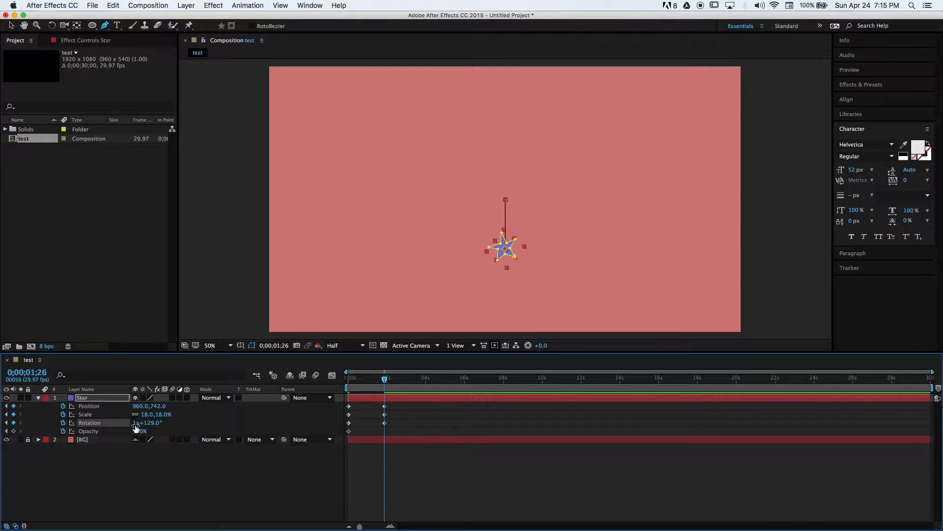
left_click(147, 423)
type("1")
key("Return")
left_click_drag(148, 432, 147, 440)
left_click(140, 431)
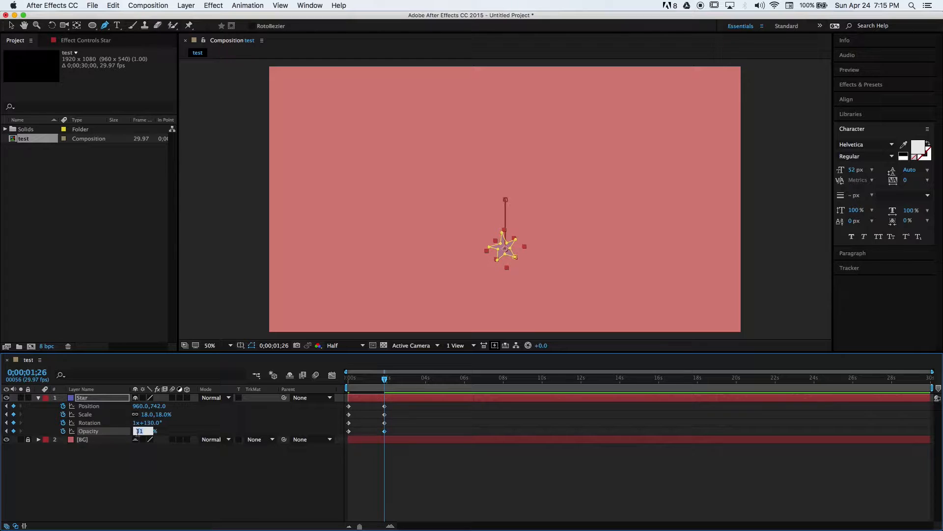
type("50")
key("Return")
Return to the start of the timeline and play the animation to preview it
left_click_drag(391, 387, 345, 386)
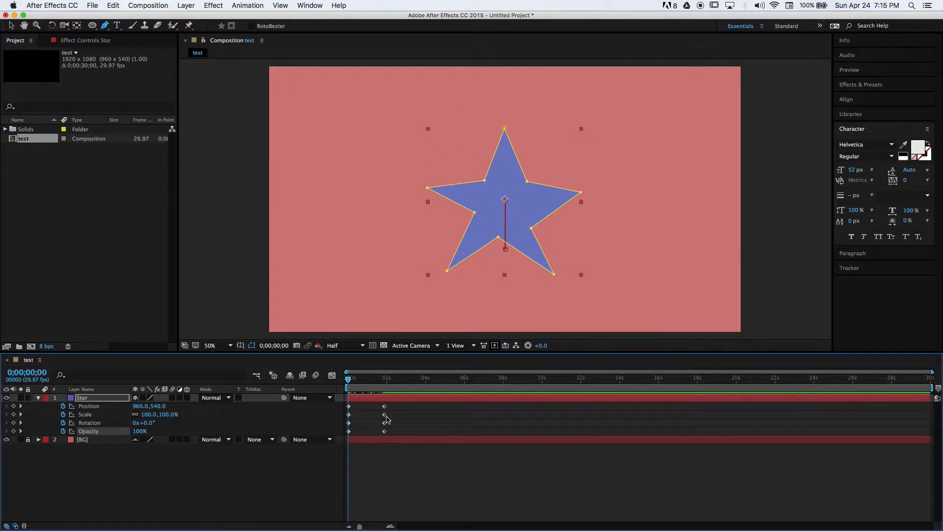
key("space")
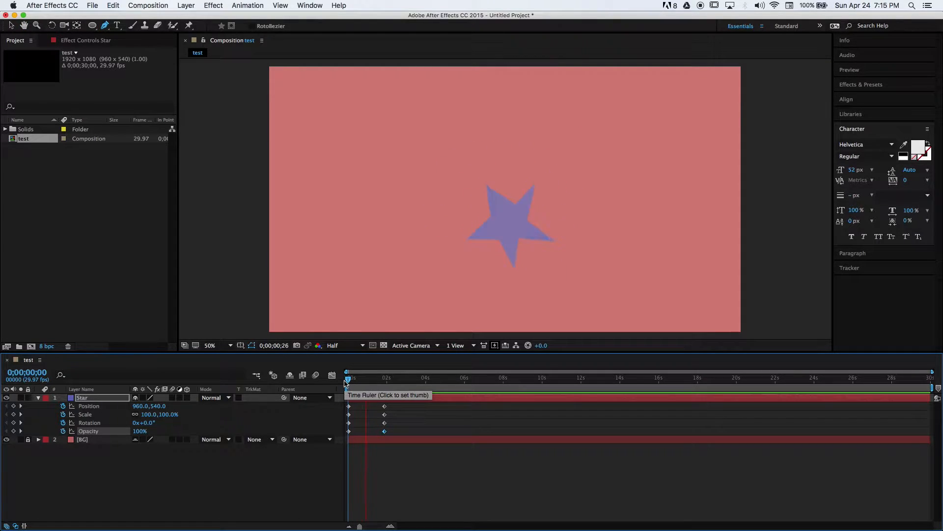
key("space")
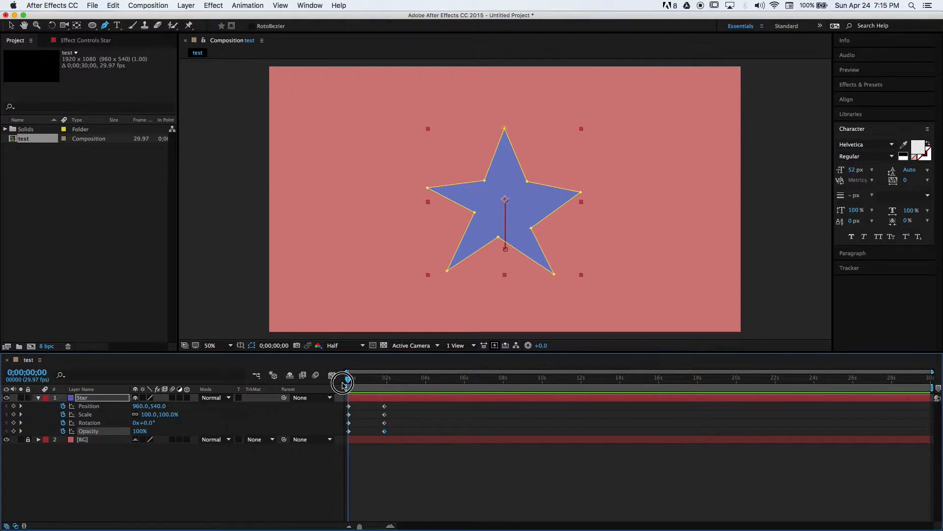
key("space")
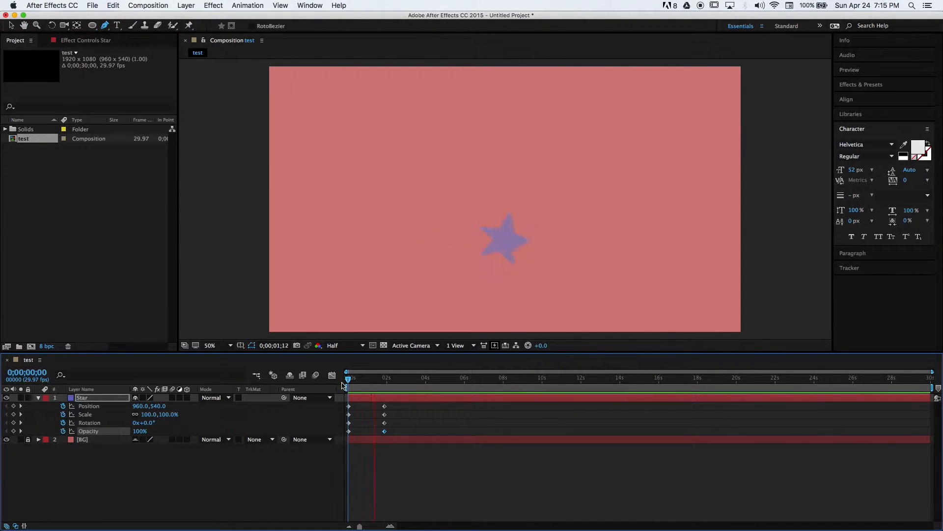
key("space")
Shift the Position keyframes and paste a copy of the starting Position keyframe at 0;00;02;17
mouse_move(360, 392)
left_mouse_down()
mouse_move(350, 388)
mouse_move(366, 388)
left_mouse_up()
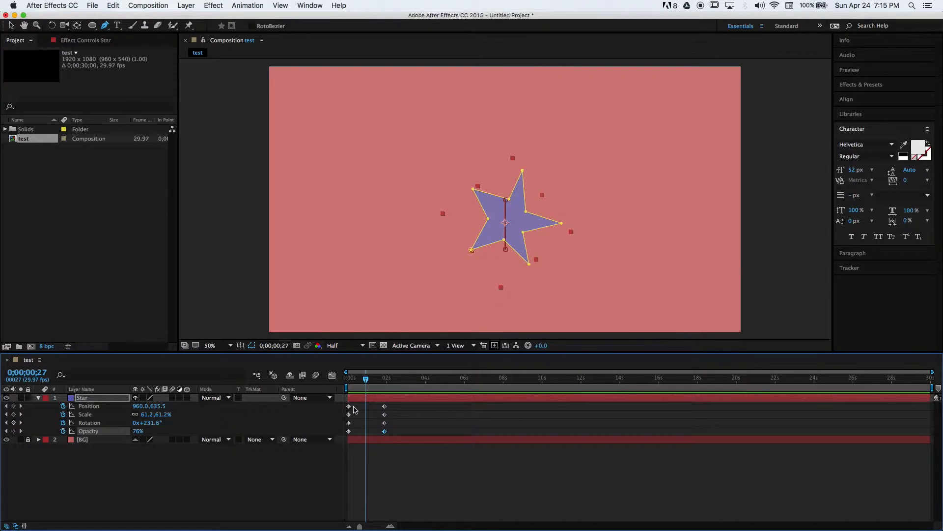
left_click_drag(349, 406, 365, 385)
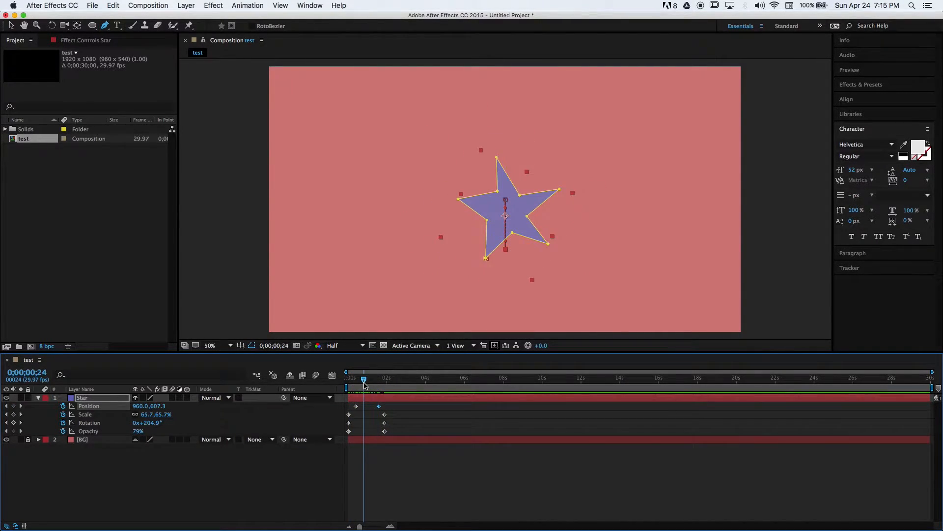
left_click(355, 406)
left_click(398, 379)
key("super+v")
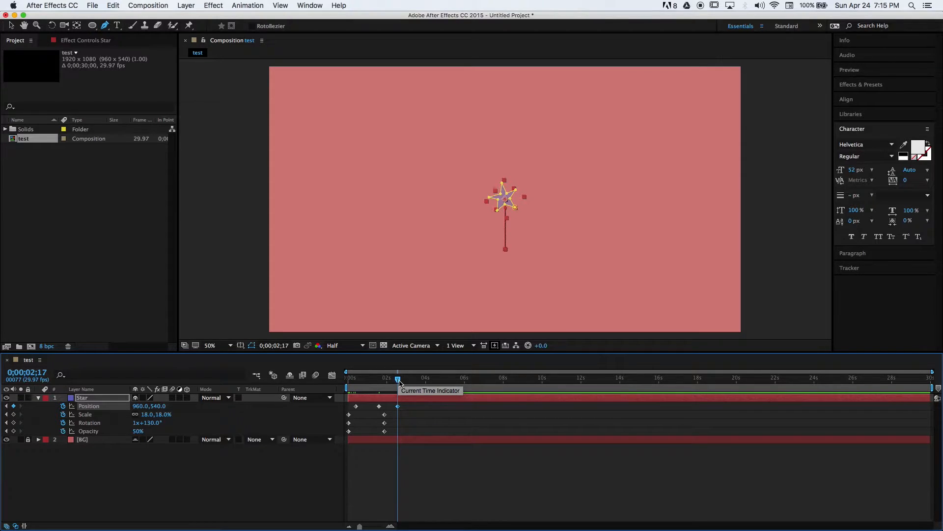
Rewind the timeline and preview the star animation again
left_click_drag(399, 382, 353, 381)
key("space")
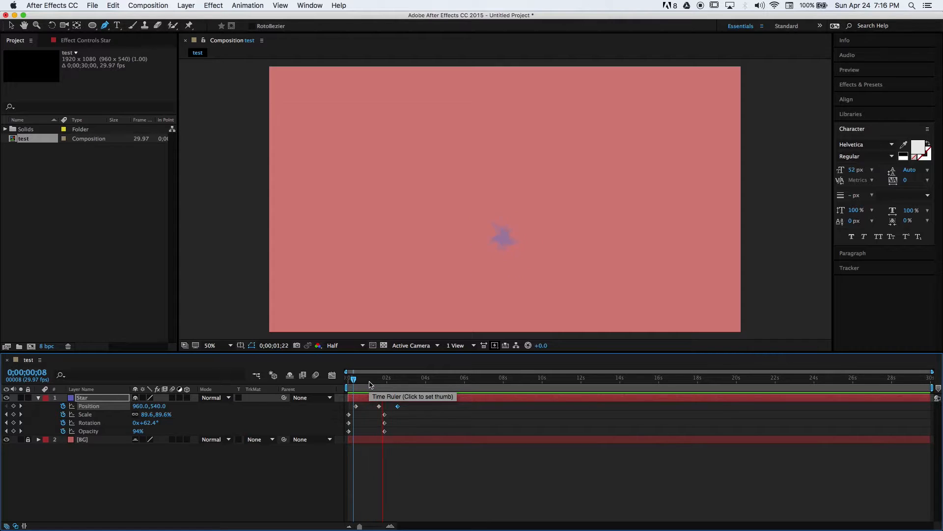
key("space")
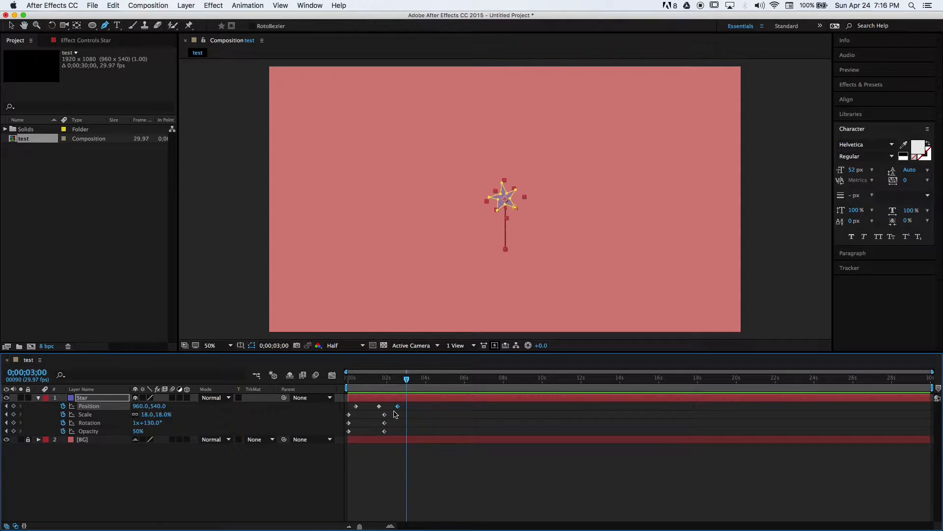
Move the 50% Opacity keyframe earlier and add a 100% Opacity keyframe around 0;00;02;17
left_click(348, 431)
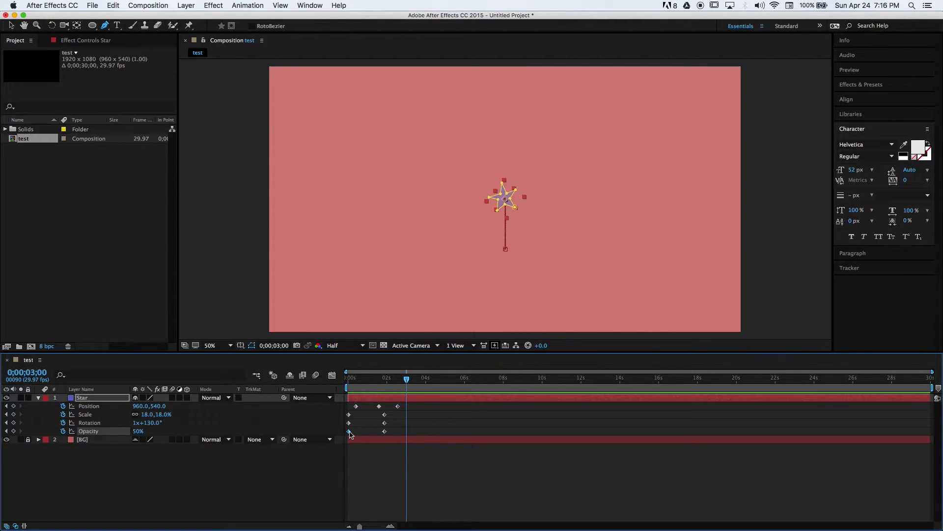
left_click_drag(385, 432, 362, 431)
left_click(400, 380)
Preview the revised animation by playing and scrubbing through the first three seconds
left_click_drag(399, 380, 346, 381)
key("space")
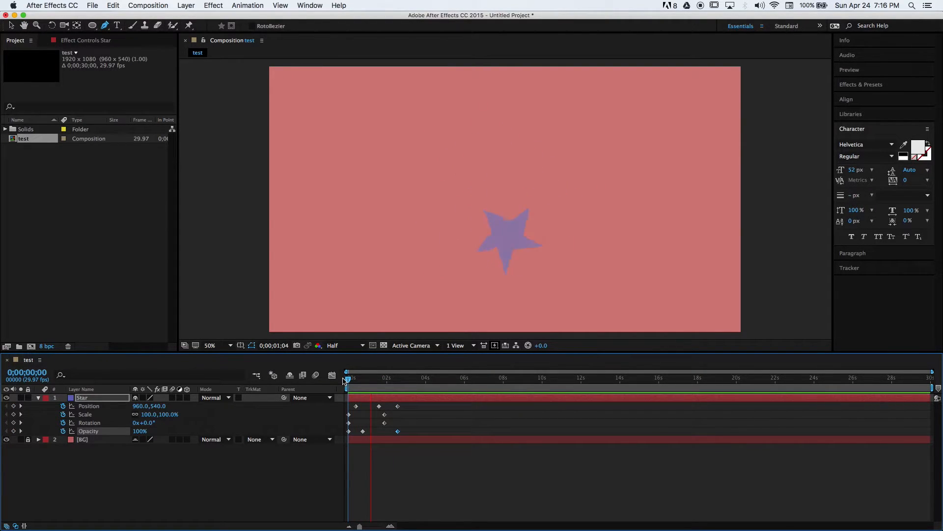
key("space")
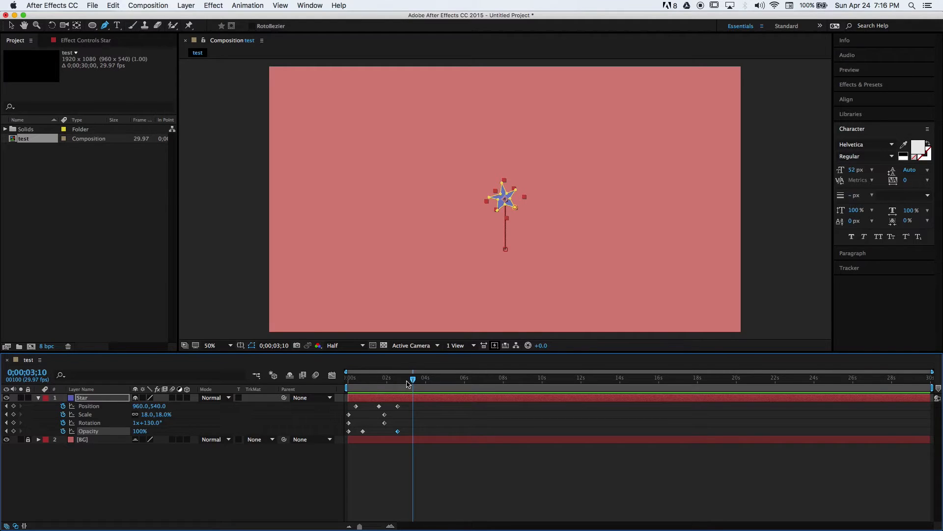
mouse_move(410, 382)
left_mouse_down()
mouse_move(349, 378)
mouse_move(407, 380)
left_mouse_up()
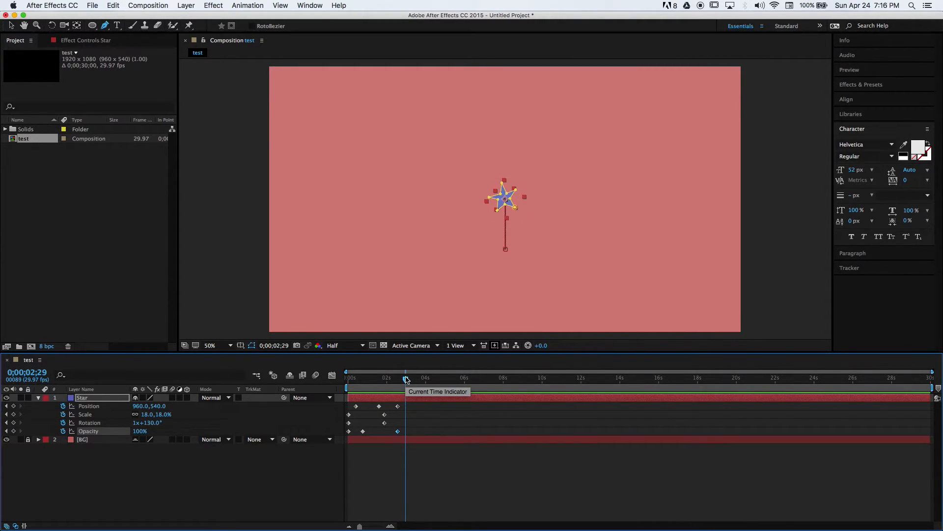
left_click_drag(406, 379, 351, 380)
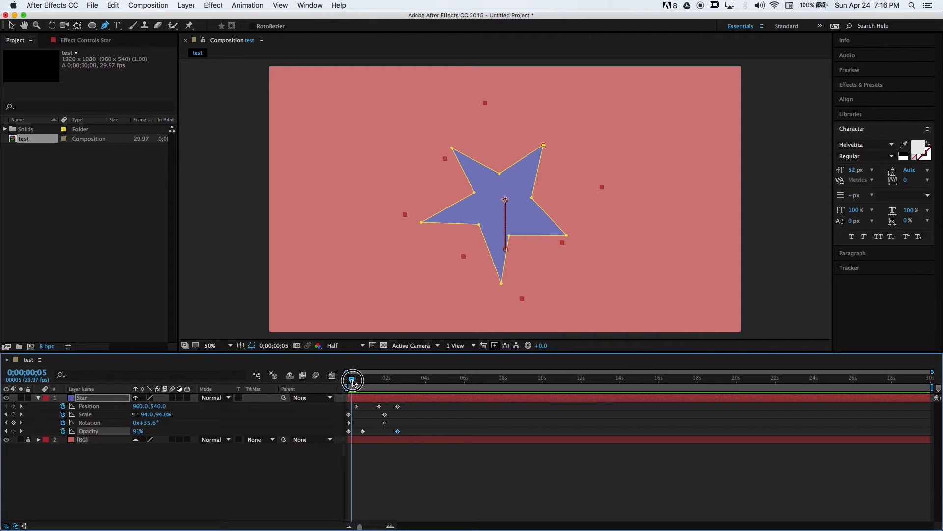
left_click_drag(351, 380, 348, 381)
Add the composition to the Render Queue and set its output module to QuickTime
left_click(92, 6)
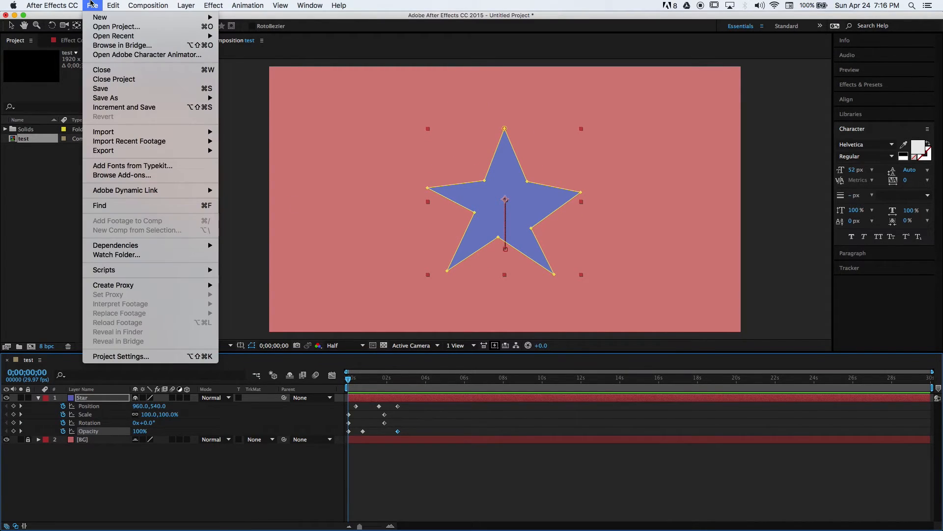
mouse_move(125, 150)
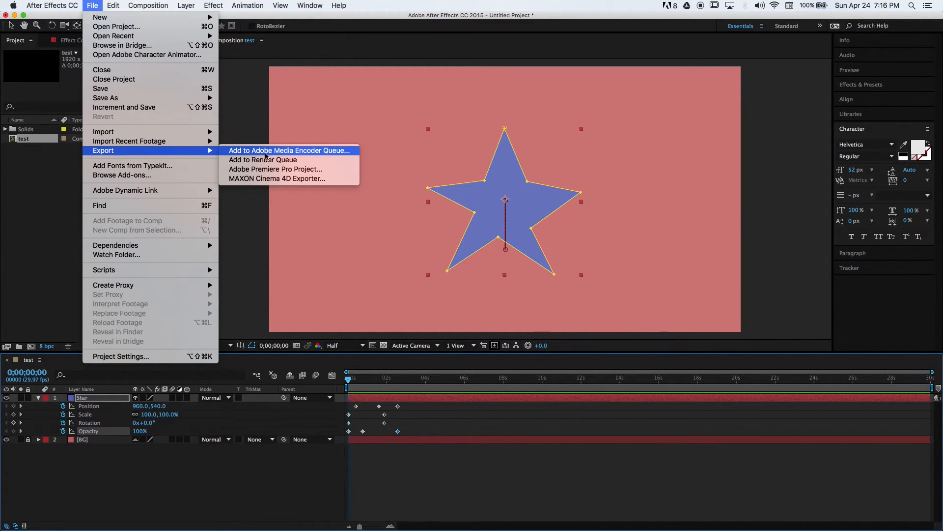
left_click(275, 159)
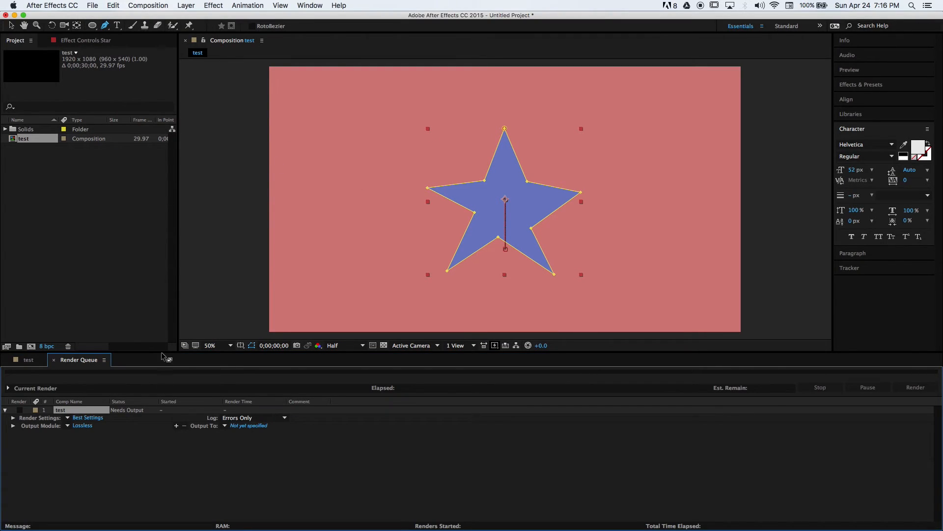
left_click(82, 425)
left_click(593, 369)
Save the output as test in the lesson2 keyframing folder on the Desktop and start rendering
left_click(251, 427)
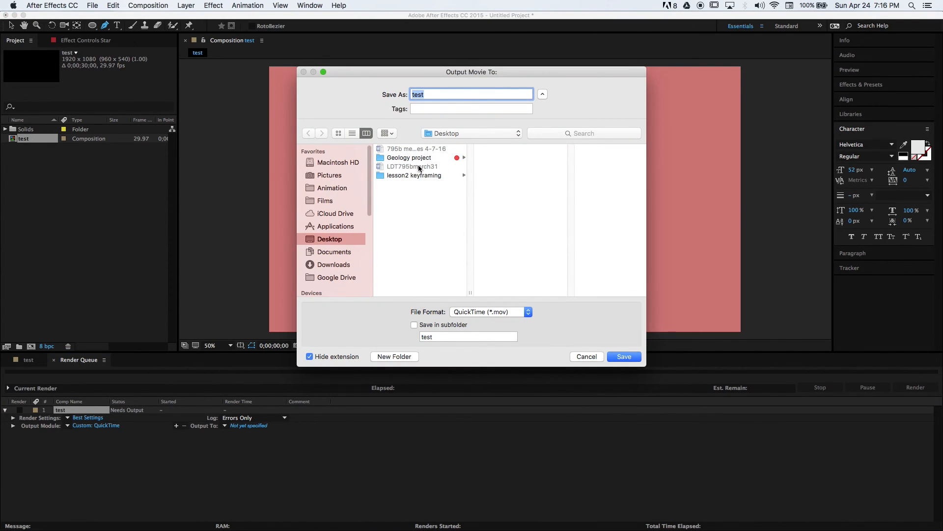
left_click(417, 175)
left_click(624, 356)
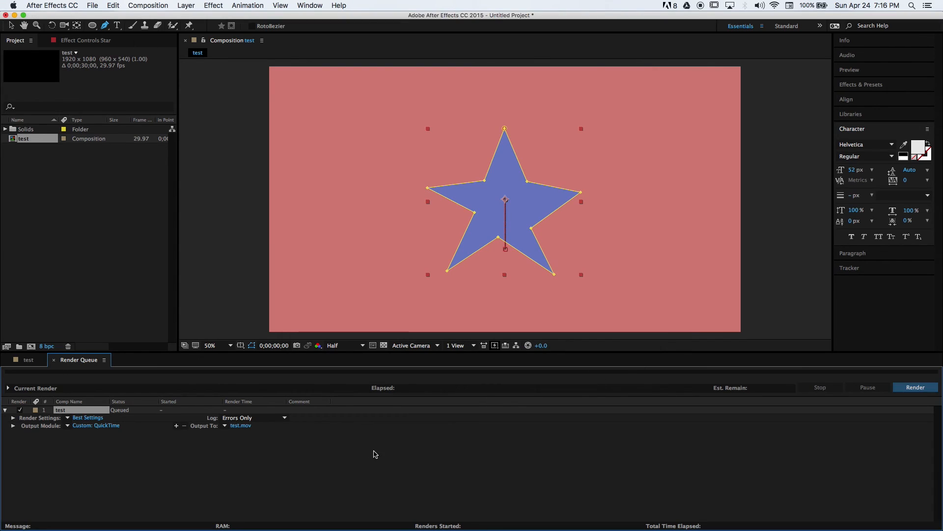
left_click(916, 388)
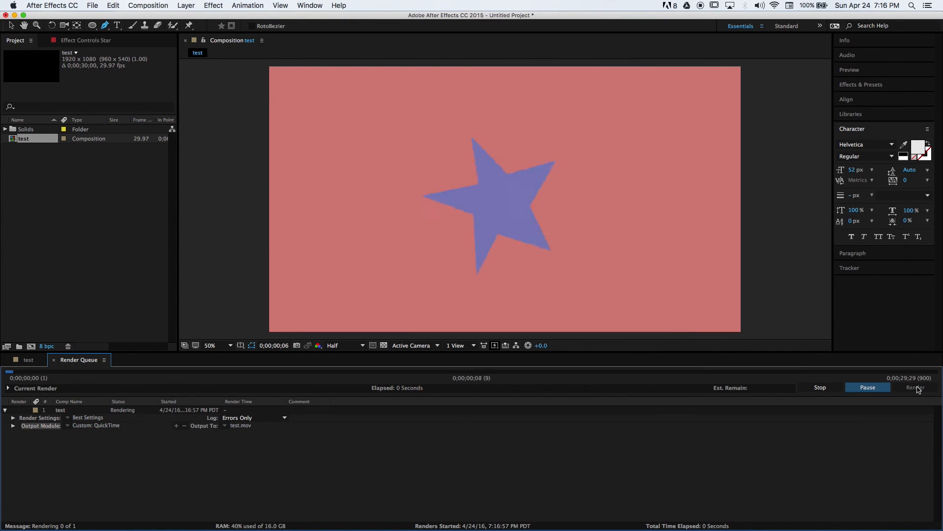